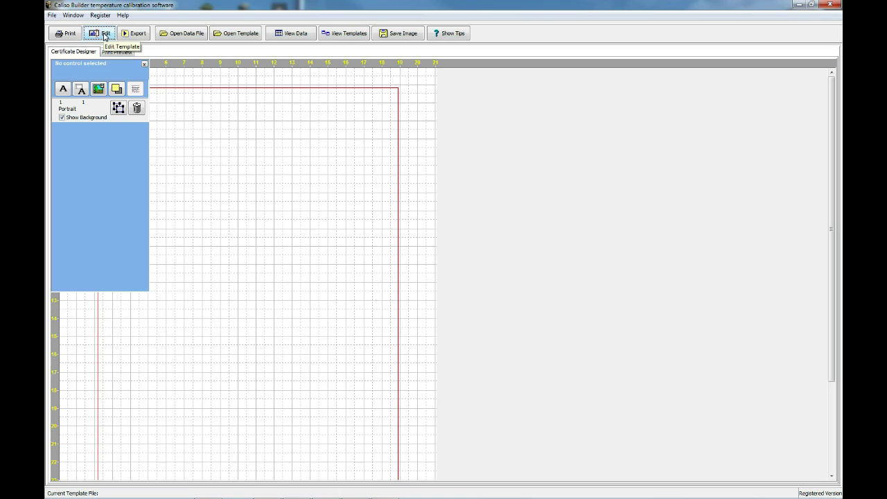
Insert the image "HT letterhead logo.bmp" from the Business Stationery folder on the Public drive onto the certificate page
left_click_drag(104, 65, 445, 77)
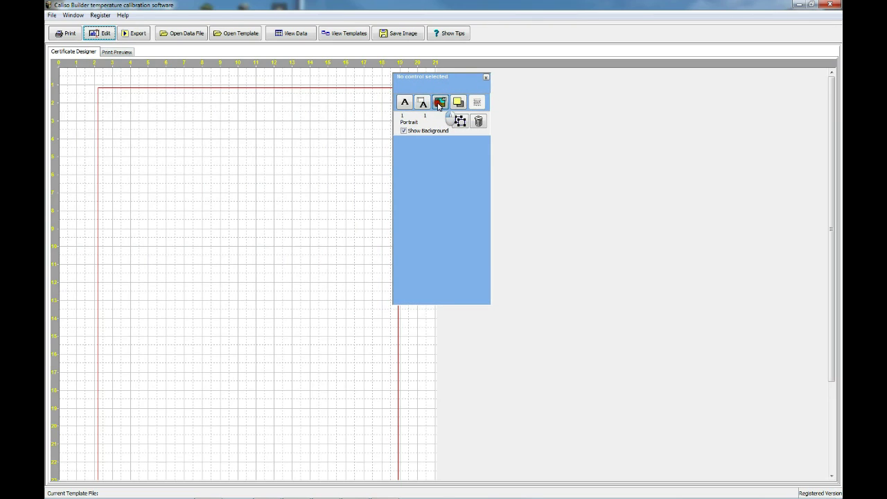
left_click(438, 103)
left_click(311, 93)
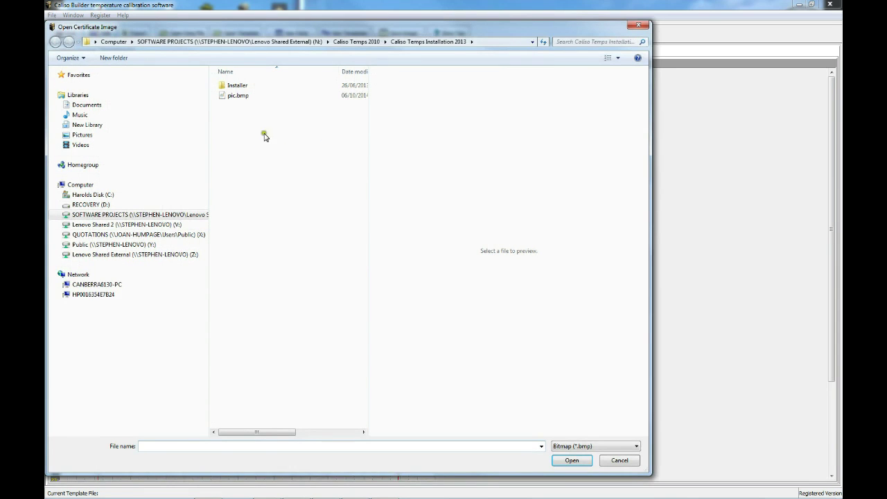
left_click(118, 244)
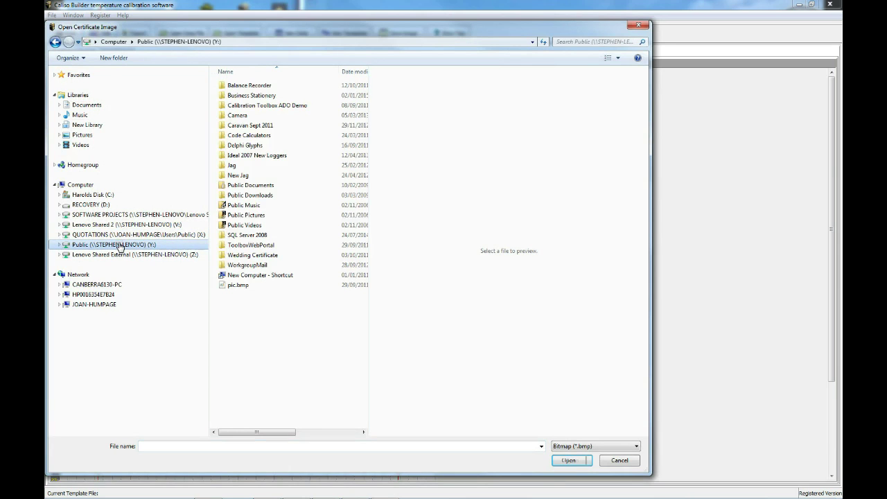
double_click(249, 97)
double_click(246, 116)
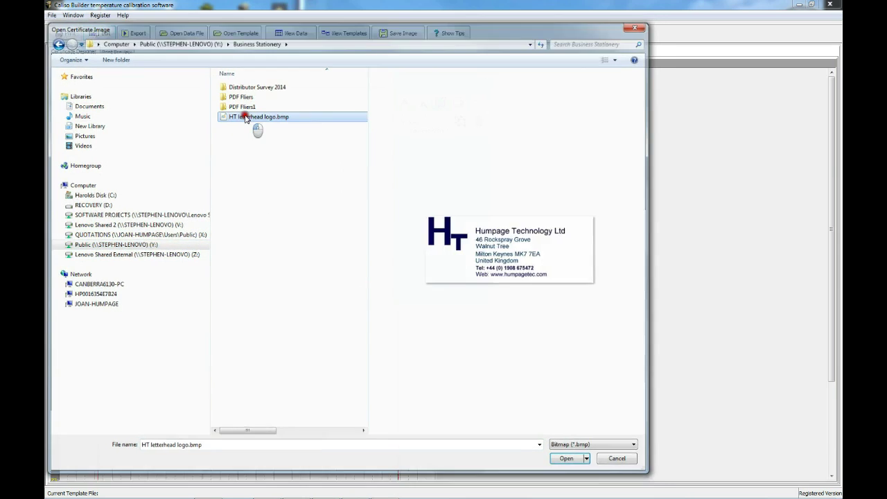
Move the properties palette clear of the logo and position the logo at the upper right of the certificate page
left_click_drag(468, 79, 464, 194)
left_click(371, 132)
left_click_drag(371, 131, 322, 125)
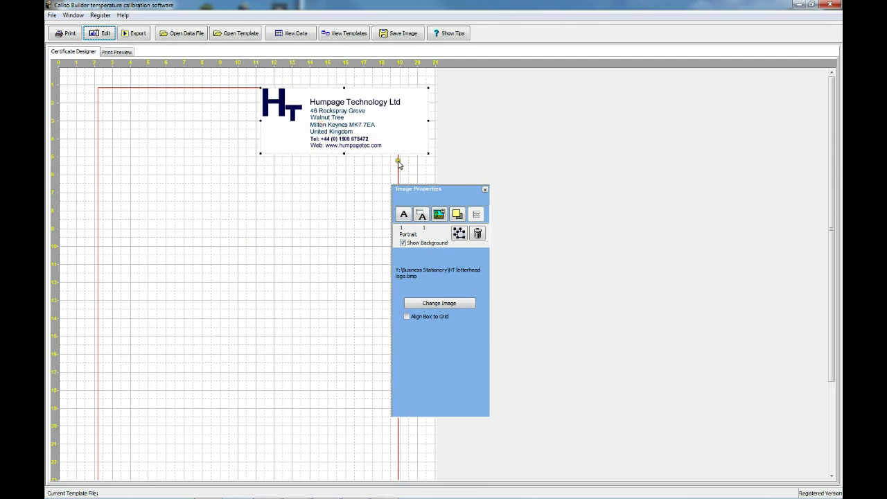
Add a text label below the logo and widen it to span from about 6 to 15 on the horizontal ruler
left_click(404, 216)
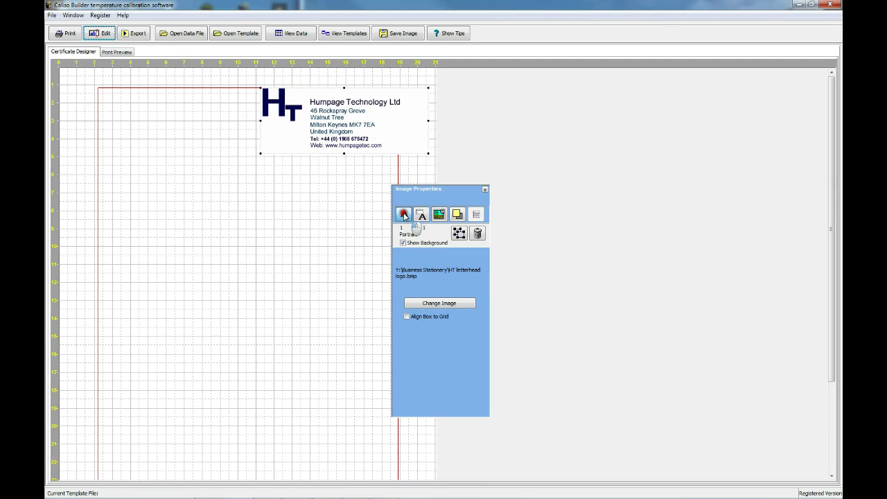
left_click(179, 169)
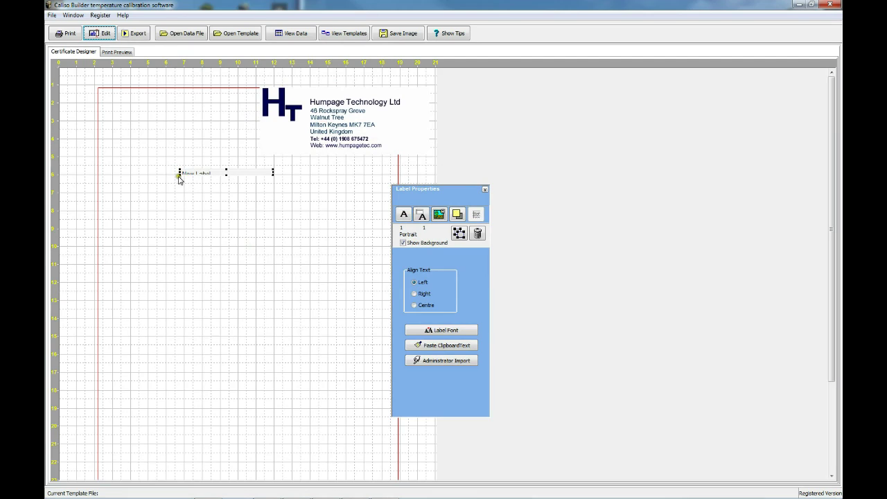
left_click_drag(178, 174, 164, 175)
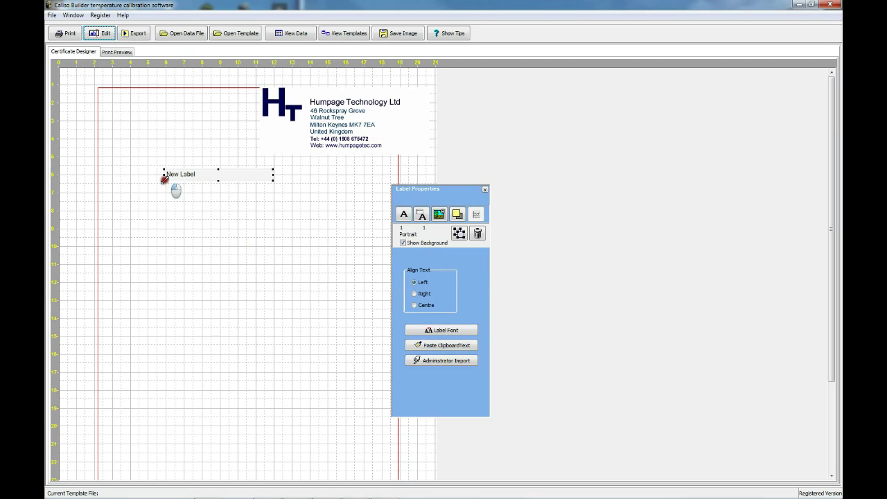
left_click_drag(273, 175, 326, 176)
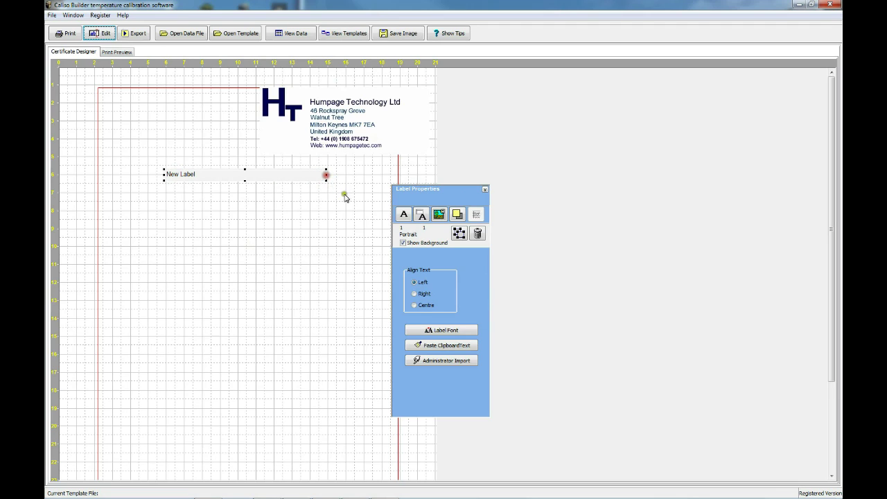
Set the new label's font to Arial Bold, size 16, in maroon
left_click(436, 332)
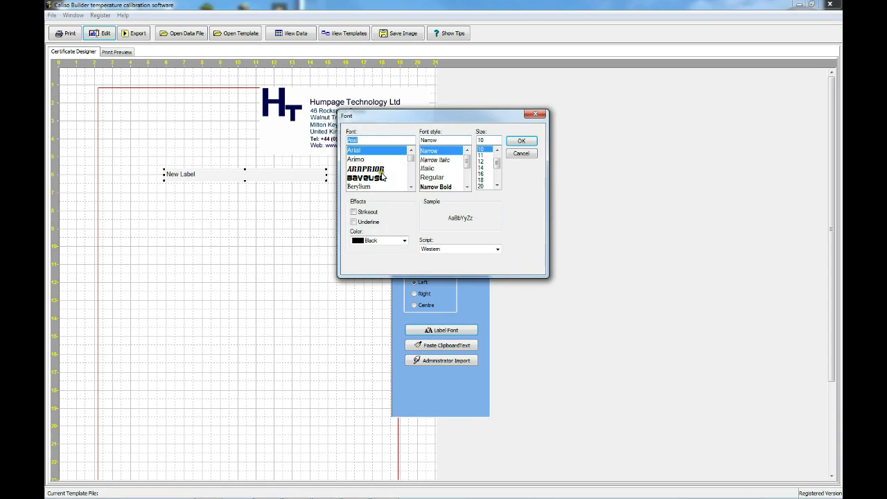
left_click(467, 187)
left_click(467, 187)
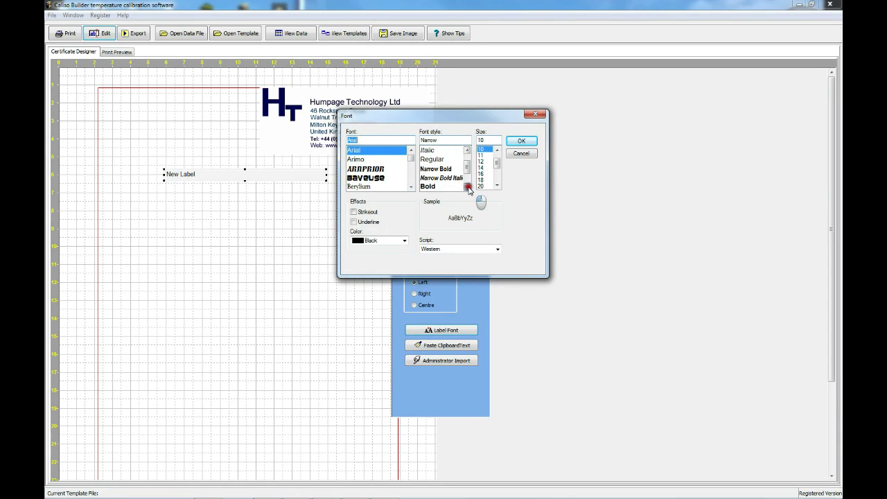
left_click(428, 187)
left_click(481, 173)
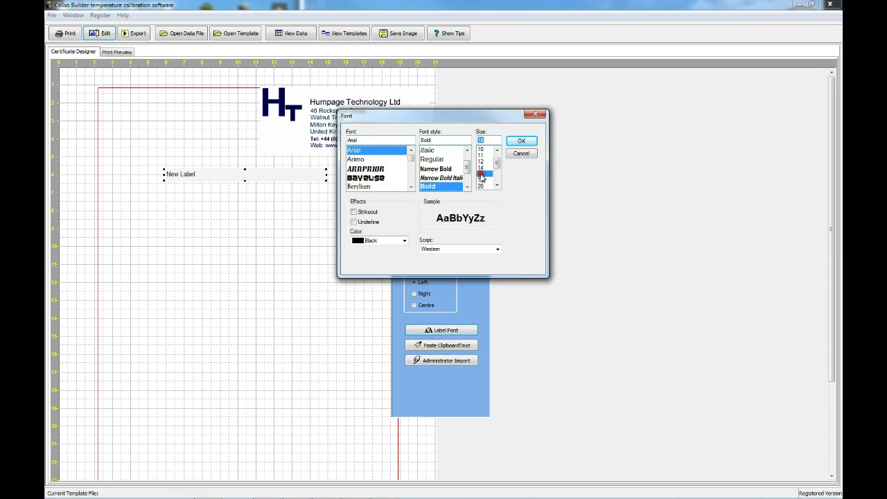
left_click(404, 241)
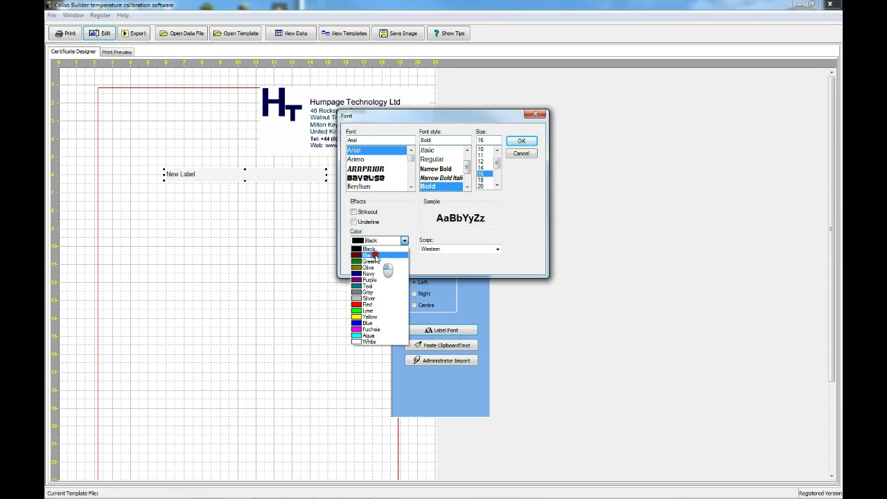
left_click(375, 255)
left_click(523, 141)
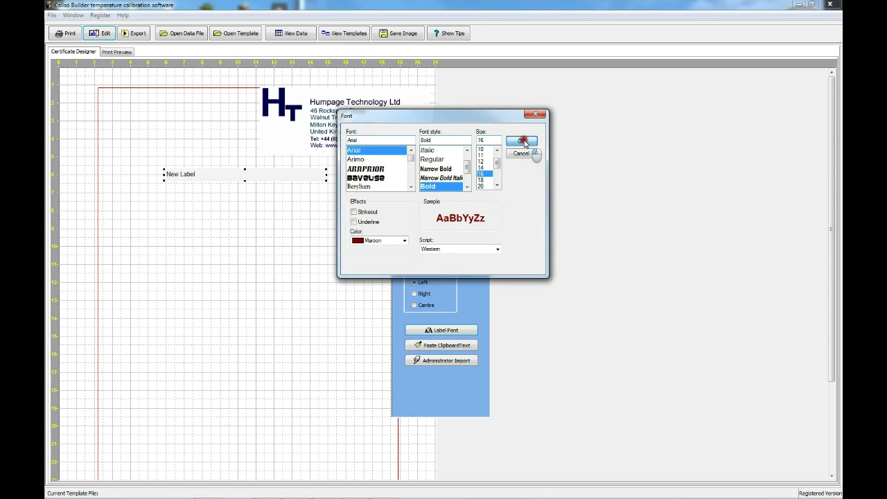
Replace the label's text with "Certificate of Calibration" and centre it in a box tall enough for the font
left_click_drag(223, 176, 159, 175)
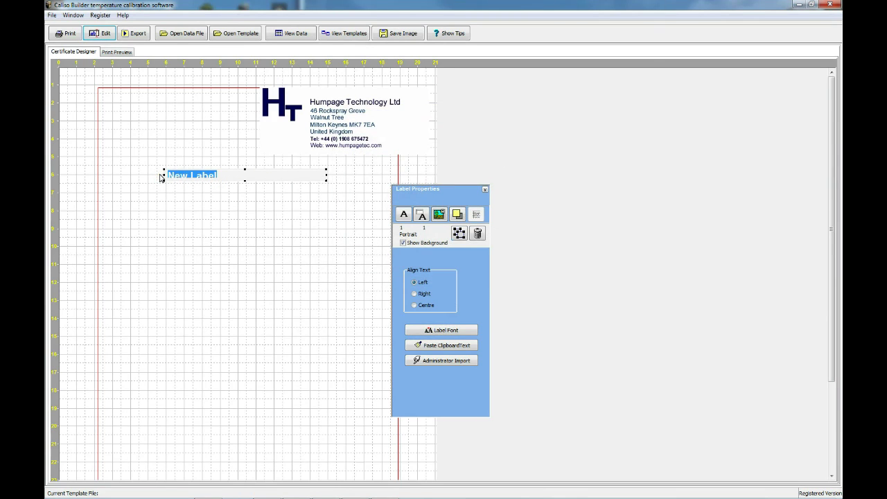
type("Certificate of Calibration")
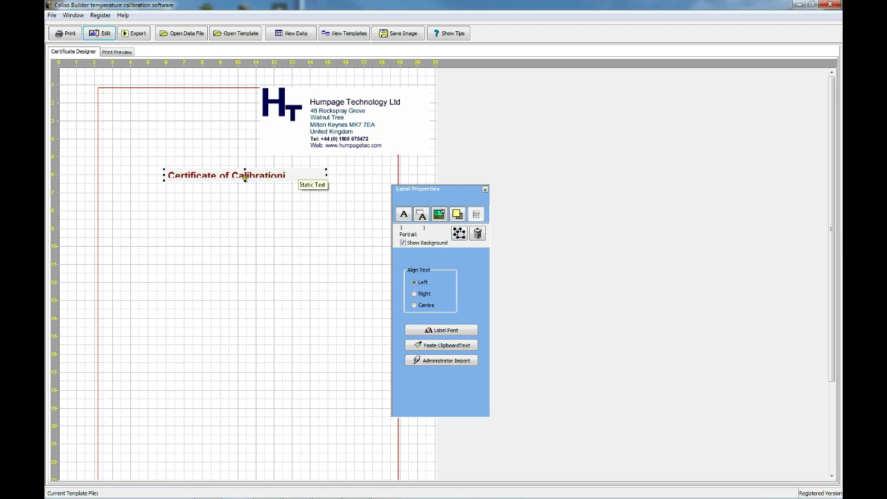
left_click_drag(244, 180, 246, 192)
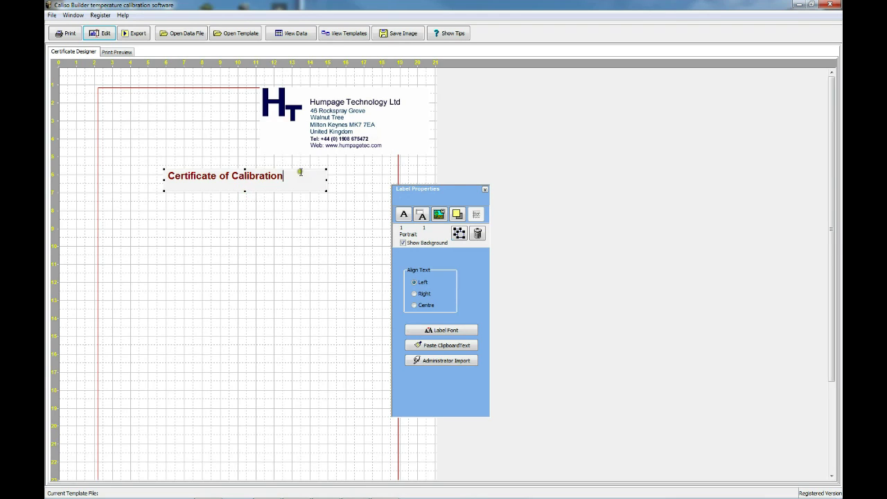
left_click(414, 304)
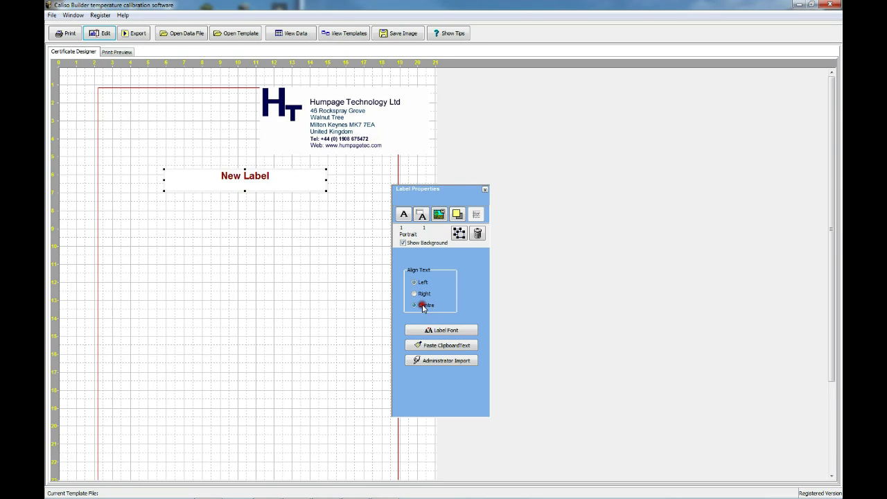
left_click(331, 296)
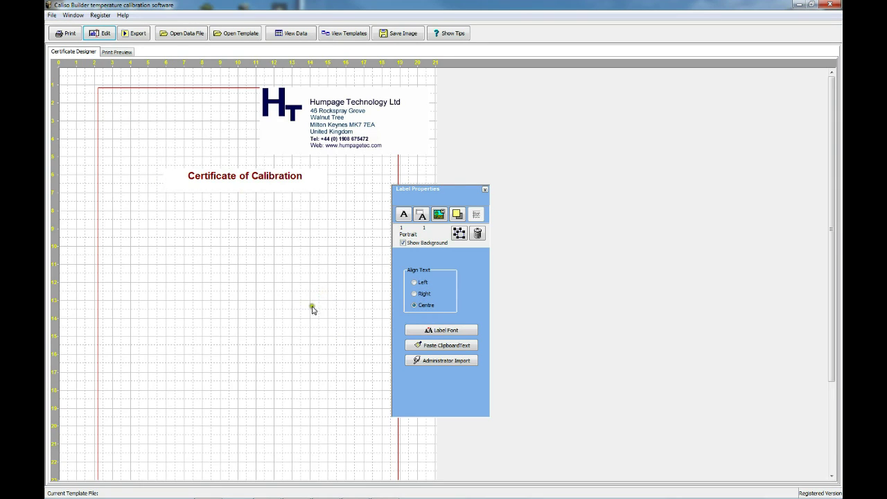
Move the Certificate of Calibration title slightly up and to the right, just below the logo
left_click(256, 187)
mouse_move(256, 187)
left_mouse_down()
mouse_move(270, 188)
mouse_move(233, 224)
mouse_move(224, 178)
mouse_move(267, 180)
left_mouse_up()
left_click(242, 275)
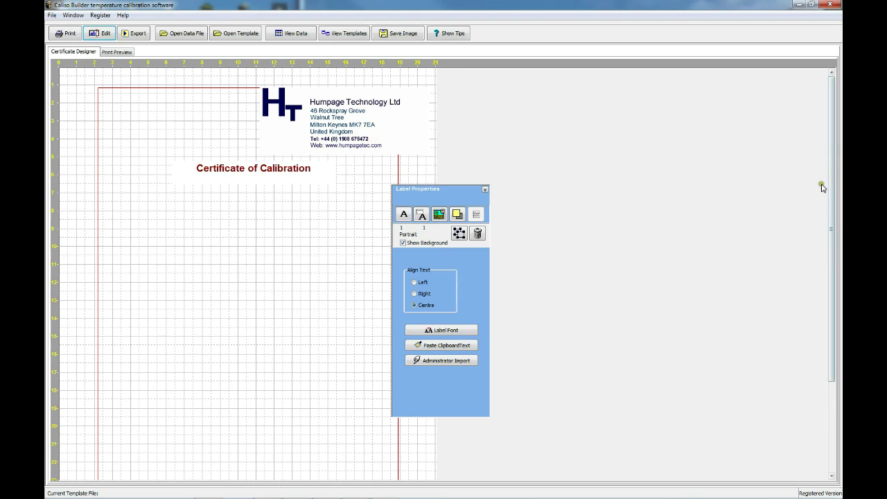
Place a new text label near the lower left corner of the page, just above the bottom margin
left_click_drag(829, 179, 818, 309)
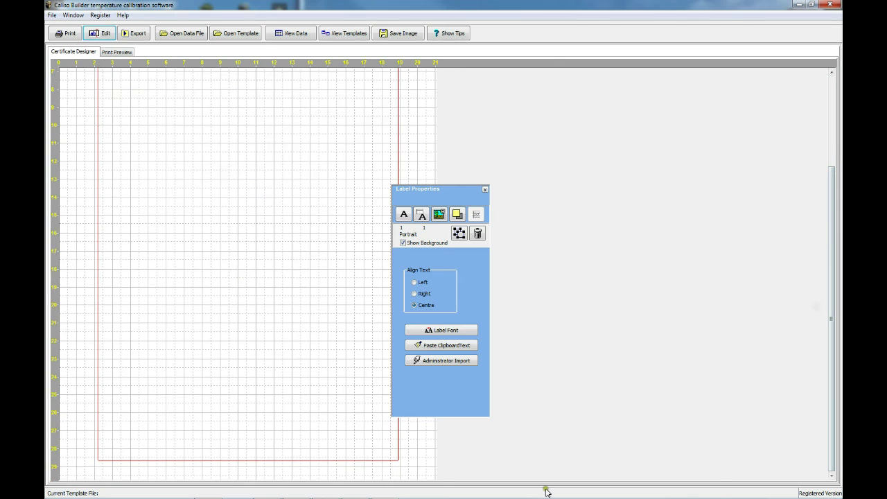
left_click(406, 216)
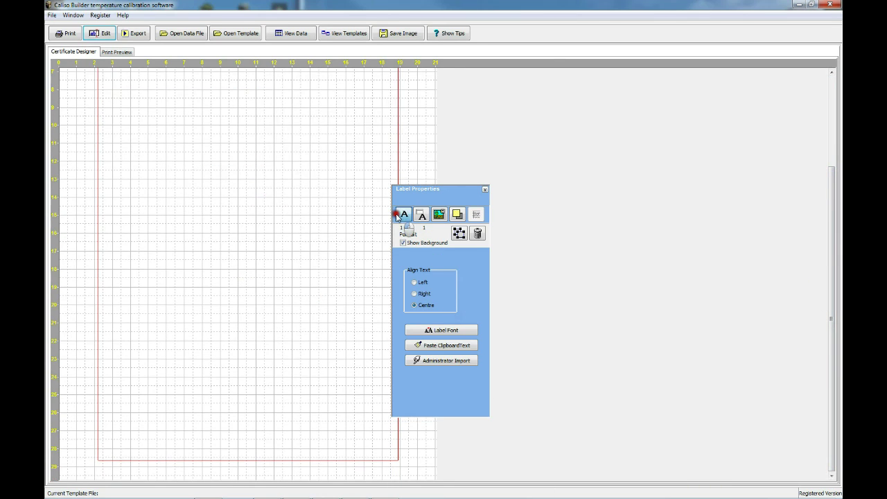
left_click(112, 434)
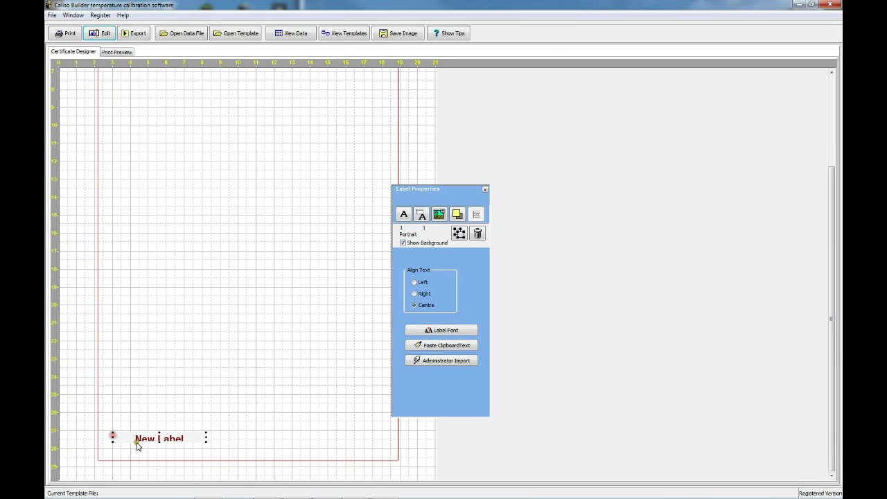
Set the bottom label's font to Arial Regular, size 9, in black
left_click(451, 331)
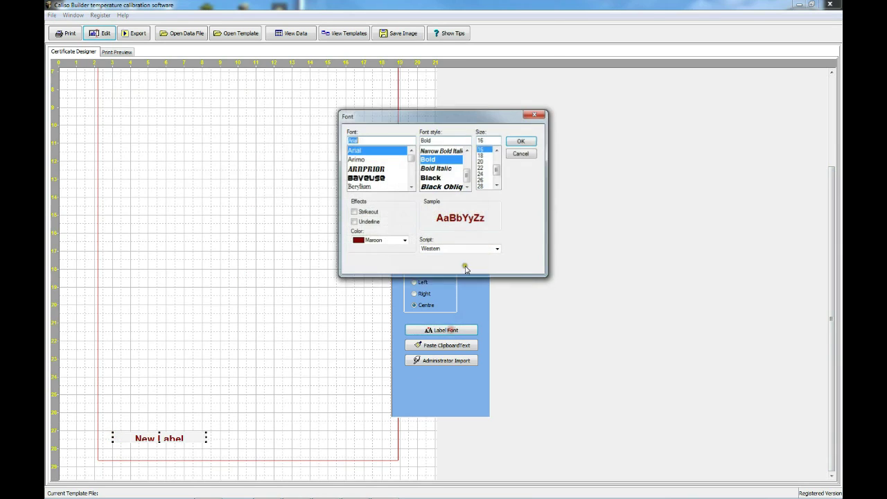
left_click(468, 159)
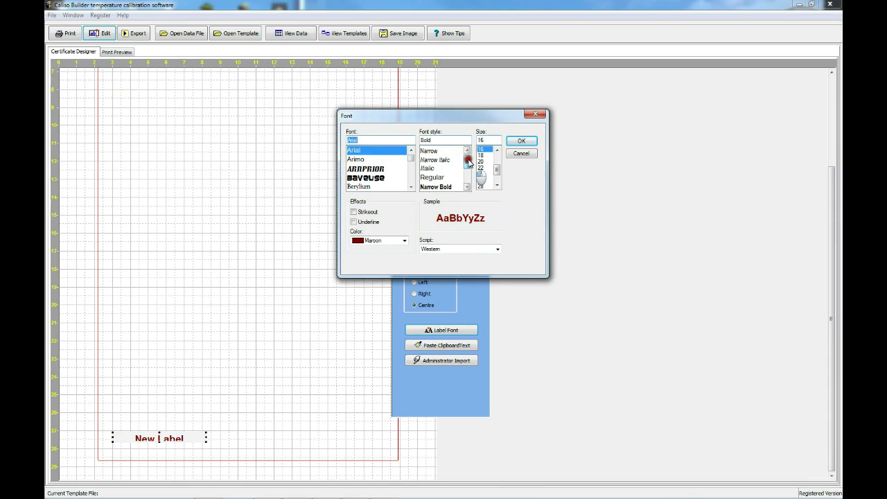
left_click(432, 177)
left_click(496, 167)
left_click_drag(496, 170, 496, 155)
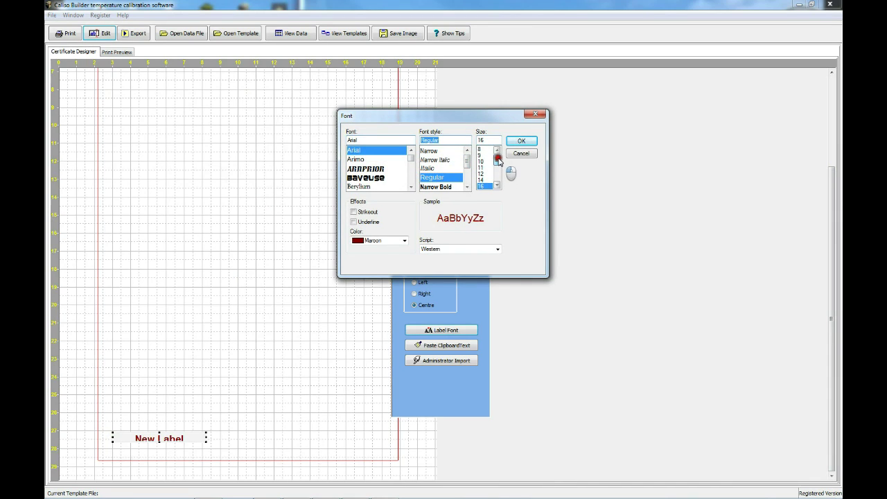
left_click(480, 156)
left_click(404, 240)
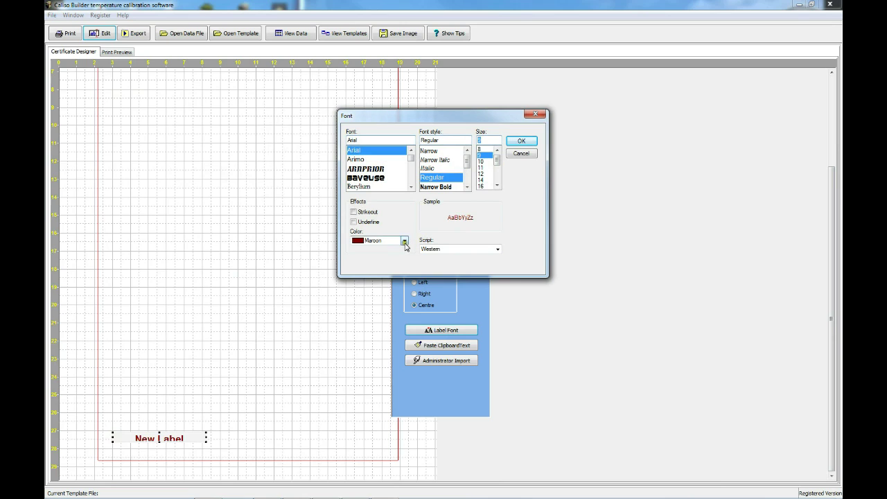
left_click(392, 247)
left_click(522, 142)
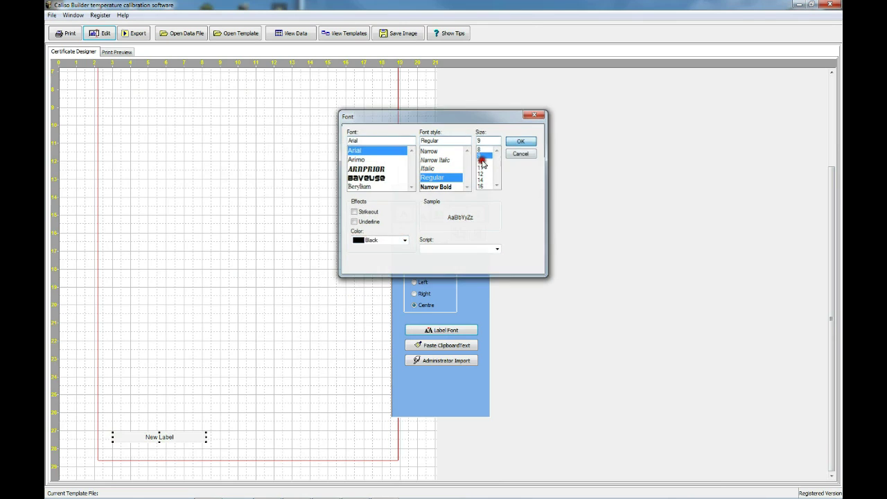
Replace the bottom label's text with "Signature"
left_click_drag(177, 437, 129, 434)
type("Signature")
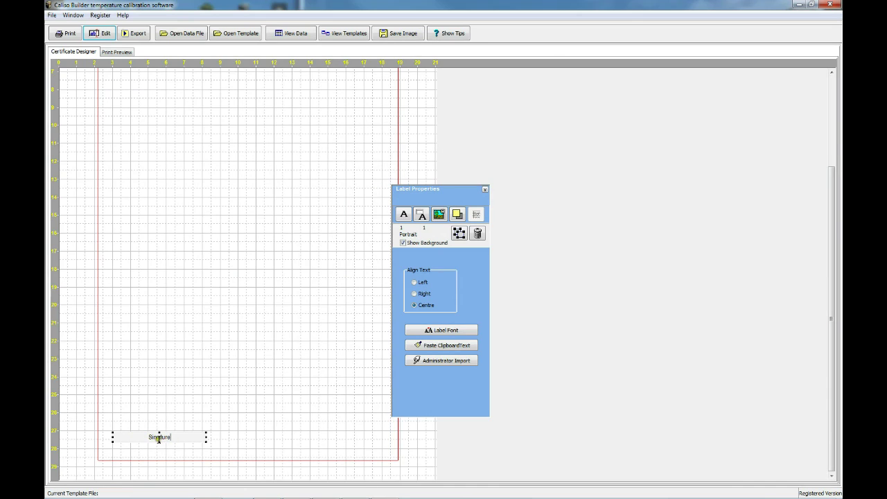
left_click(153, 436)
type("g")
Left-align and widen the Signature label to about 9.5 ruler units, with a dotted signing line after the word
left_click(173, 436)
key("BackSpace")
key("BackSpace")
key("BackSpace")
key("BackSpace")
key("BackSpace")
key("BackSpace")
key("BackSpace")
key("BackSpace")
key("BackSpace")
left_click(418, 282)
left_click_drag(208, 439, 284, 436)
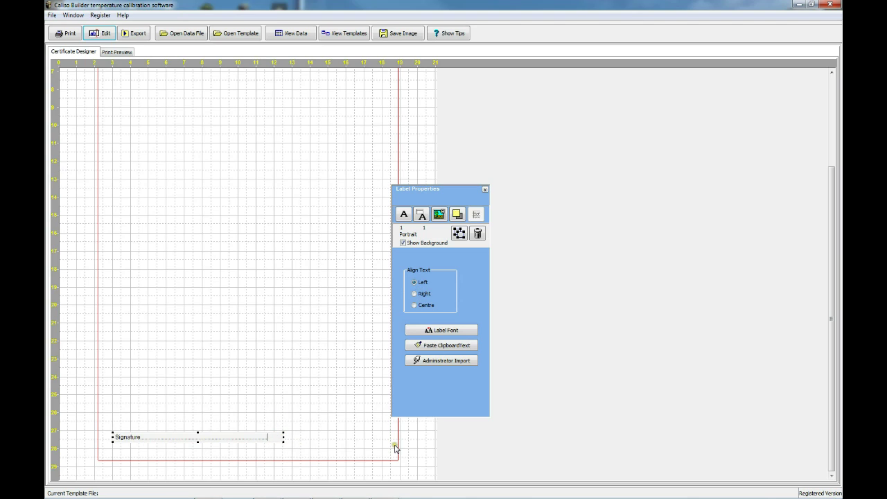
Widen the Signature label to about 16.5 on the horizontal ruler and extend its dotted line to about 15
left_click(292, 440)
left_click_drag(284, 437, 357, 442)
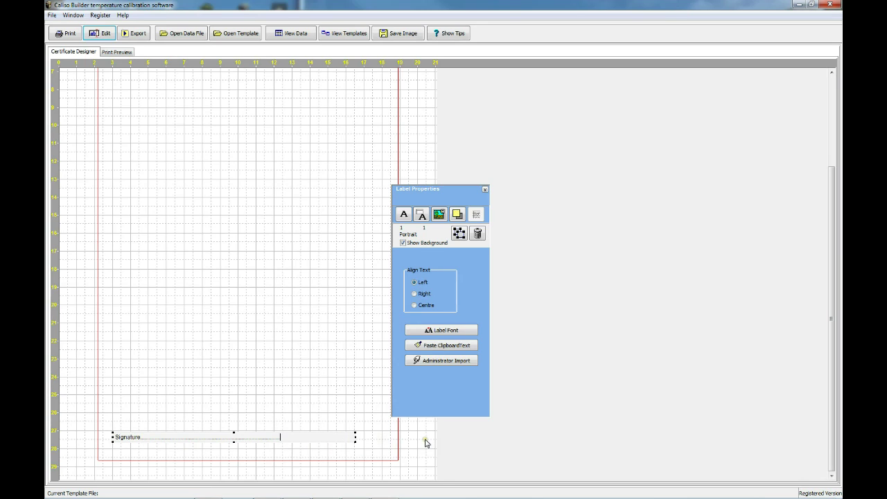
left_click(307, 390)
Add another text label directly below the Signature line and enter "Date" as its text
left_click(402, 216)
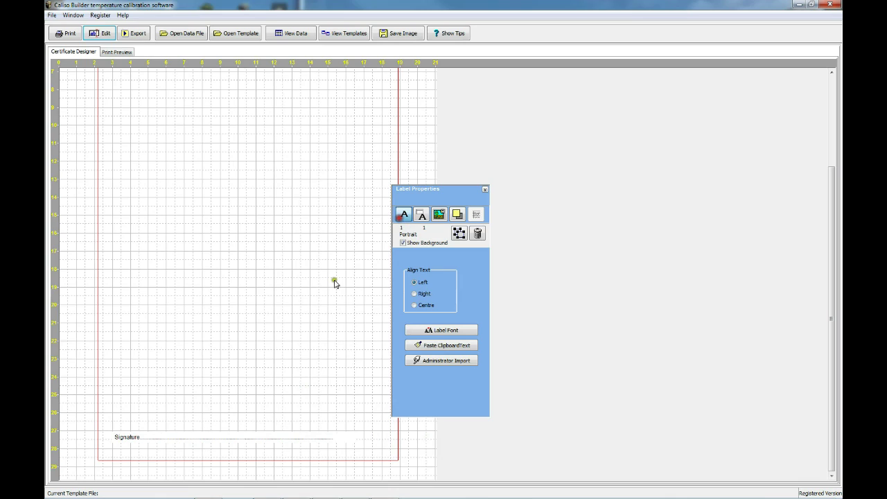
left_click(118, 450)
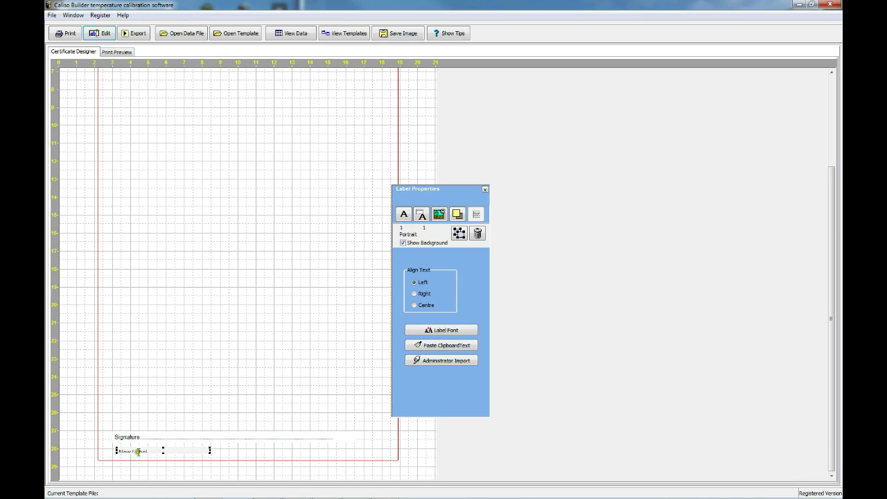
left_click_drag(149, 451, 101, 452)
type("n")
left_click(162, 449)
left_click(138, 450)
left_click(163, 446)
Widen the Date label and fill it with a dotted line matching the Signature line's length
type(".......................")
left_click_drag(209, 449, 341, 449)
type(".....................................................................")
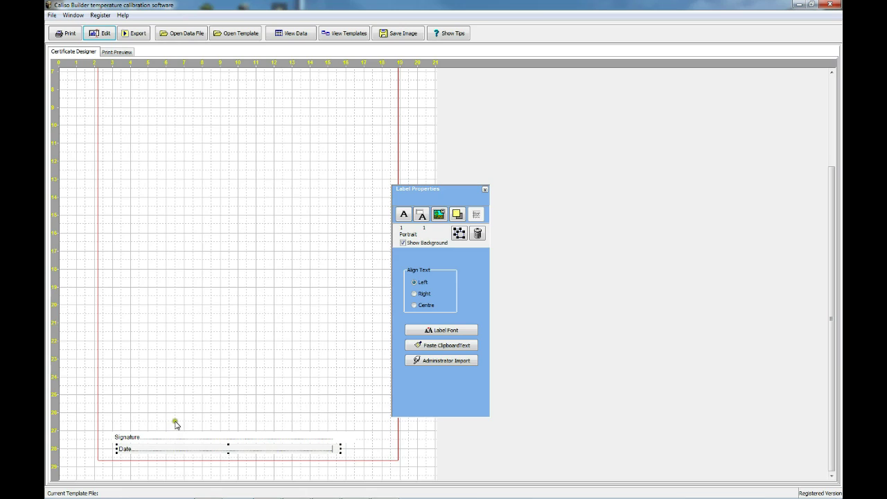
Nudge the Date label slightly up and left to line it up beneath the Signature label
left_click(171, 431)
left_click_drag(163, 451, 162, 451)
left_click(174, 402)
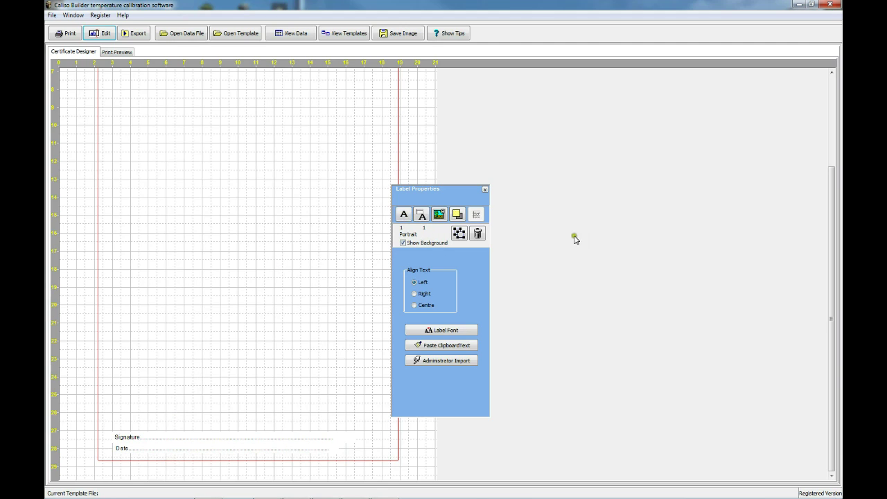
Add a database field below the certificate title, spanning about 3 to 18.5 on the horizontal ruler and 9 to 16.5 on the vertical
left_click_drag(831, 256, 831, 199)
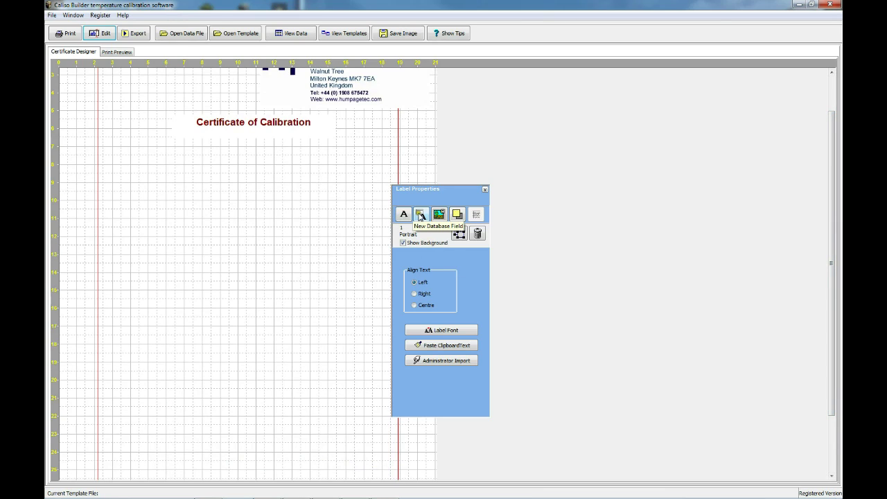
left_click(421, 215)
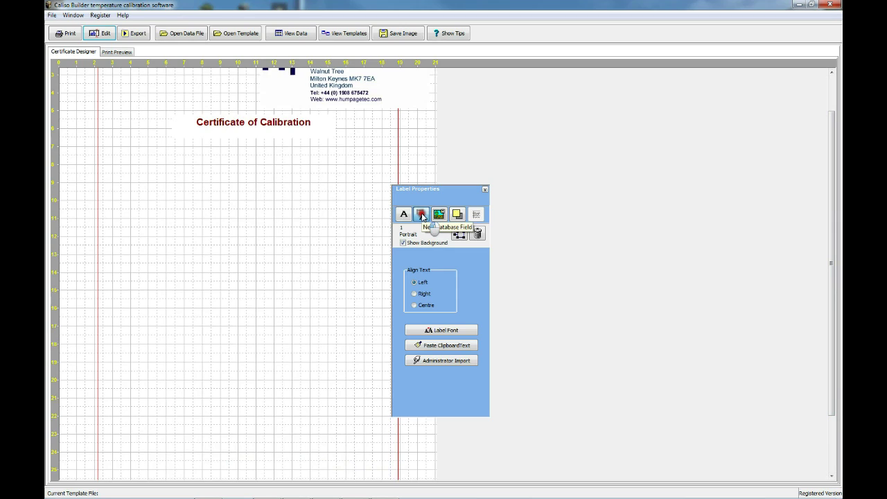
left_click(113, 181)
left_click_drag(205, 184, 390, 316)
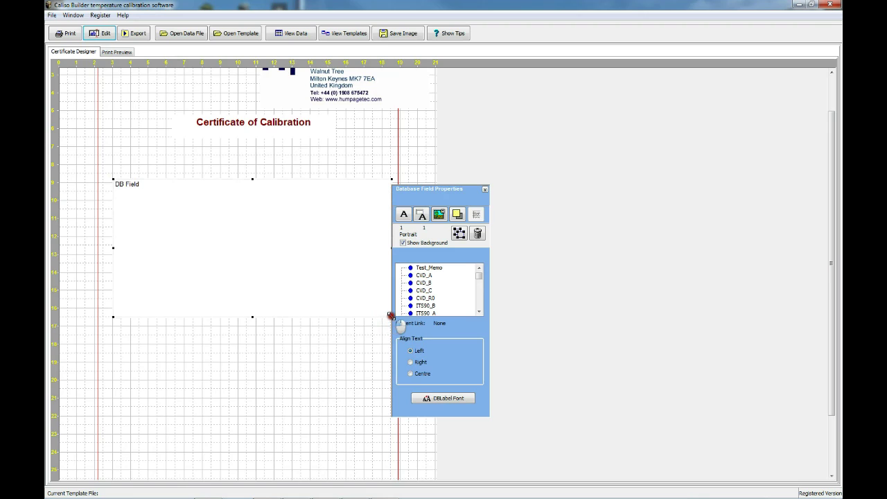
Try linking the large database field to Zero_Reference, R_tpw and Standard_Serial_No
left_click(478, 278)
left_click_drag(478, 279, 479, 281)
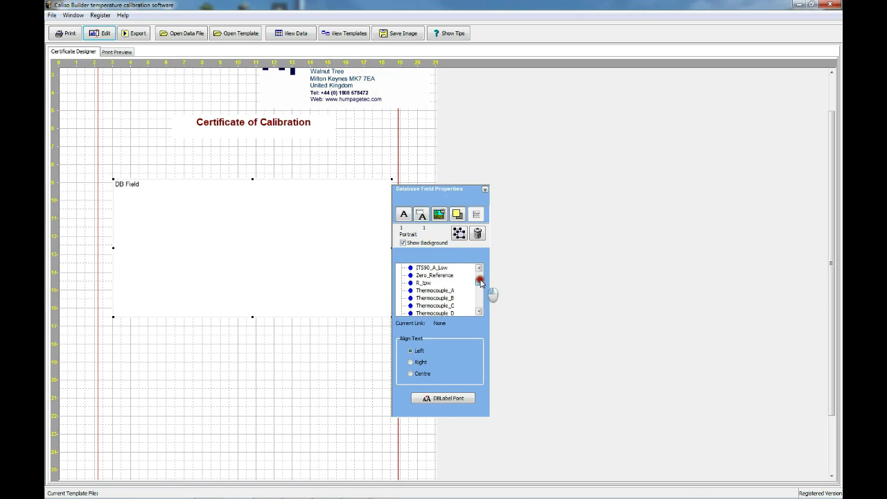
left_click(429, 276)
left_click(423, 284)
left_click_drag(483, 285, 451, 296)
left_click(447, 290)
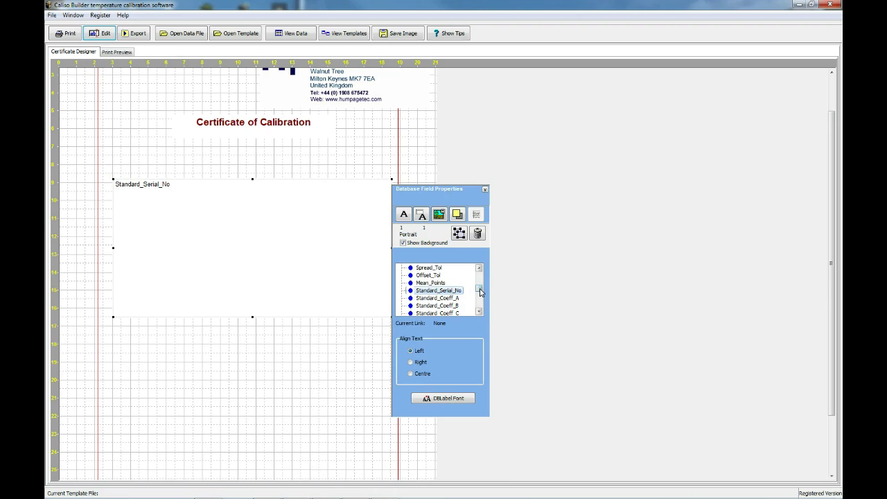
Try Standard_ITS_90WAI and UUT_Model as the large database field's link
left_click(480, 291)
left_click_drag(479, 291, 480, 294)
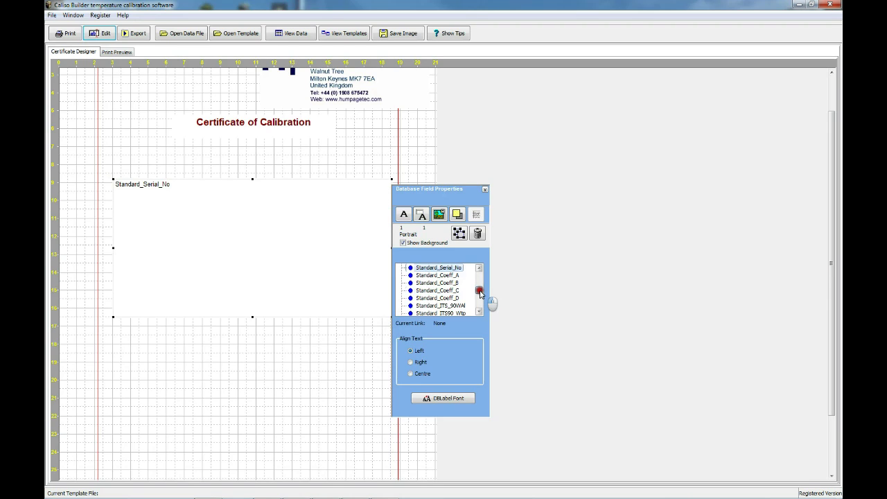
left_click(449, 306)
left_click_drag(479, 291, 479, 296)
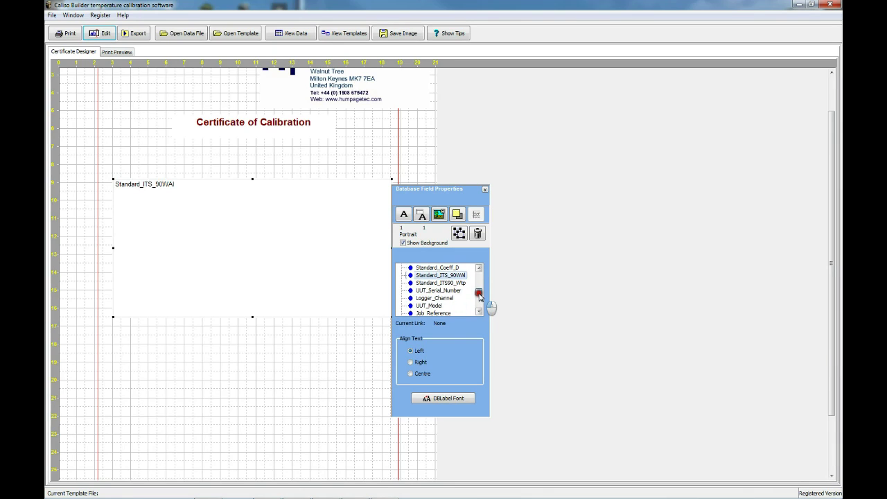
left_click(428, 306)
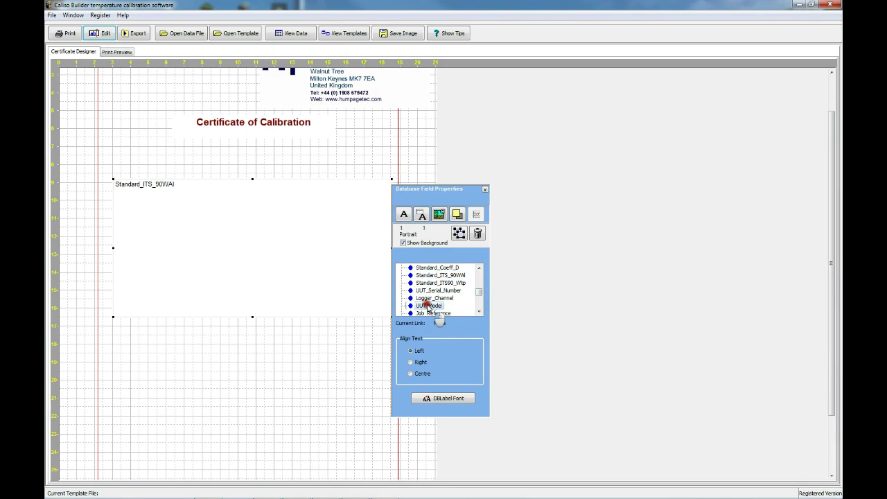
Link the large database field to Test_Memo and move it down to start at about 10.3 on the vertical ruler
left_click(478, 293)
left_click_drag(479, 296, 478, 275)
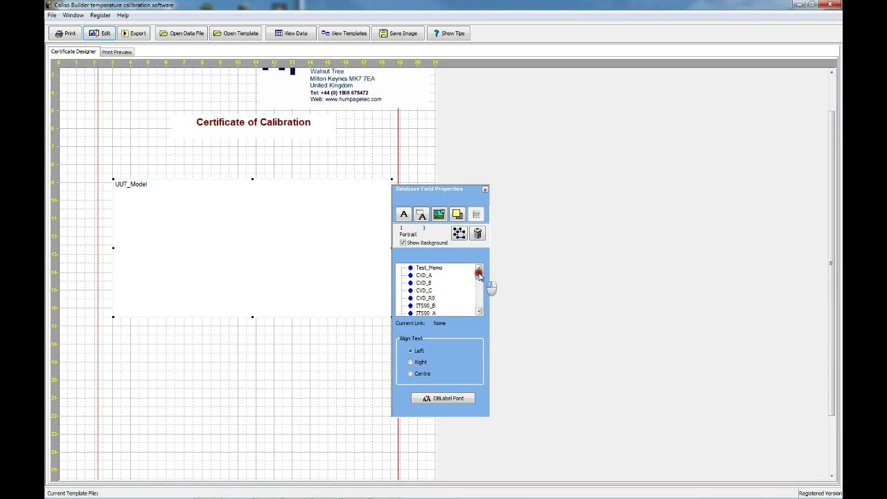
left_click(425, 269)
left_click_drag(252, 316, 235, 328)
Add a text label above the large field at about 3 across and 8 down, and replace its text with "Job Number"
left_click(403, 215)
left_click(116, 165)
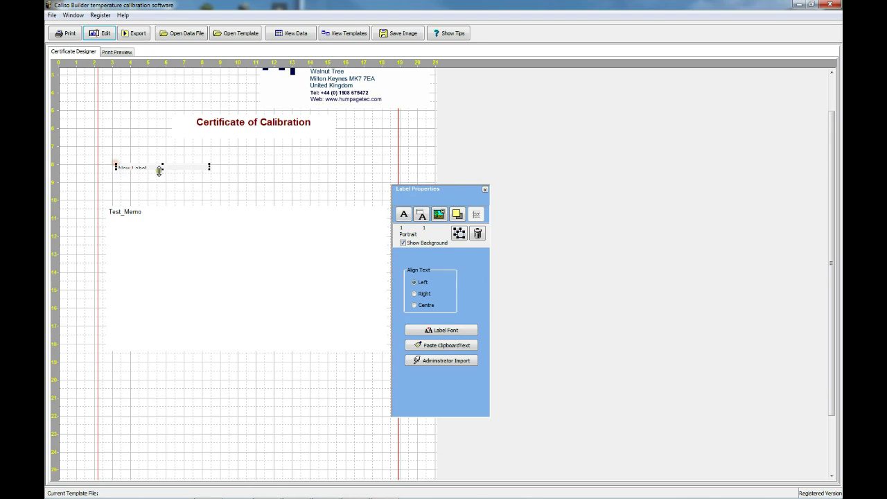
left_click(164, 168)
left_click_drag(162, 168, 121, 172)
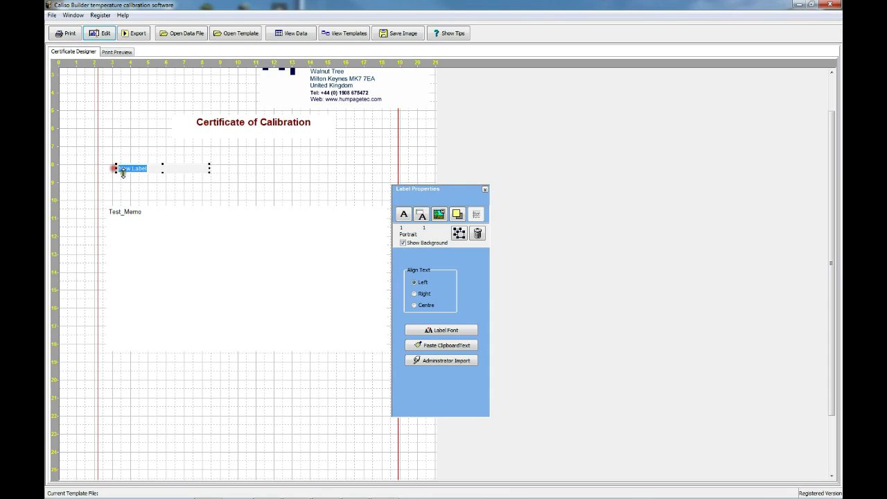
key("Delete")
left_click(170, 170)
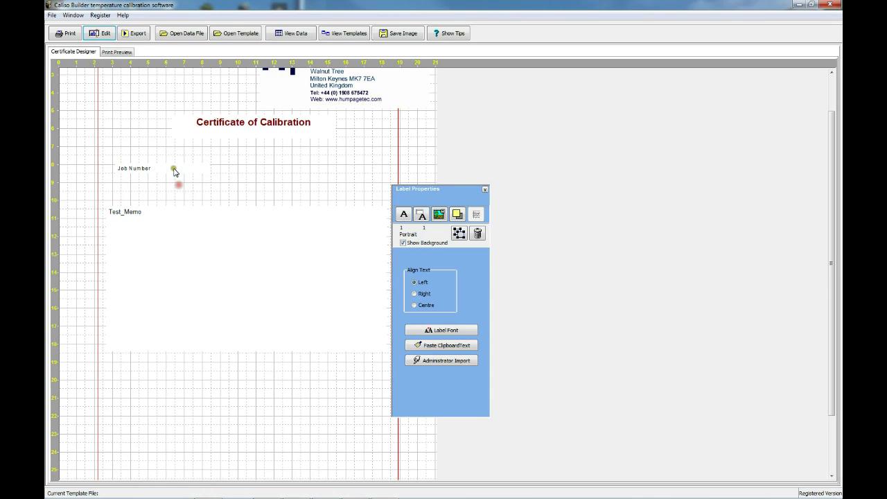
Shift the Job Number label slightly left and narrow it to end at about 5.5 on the horizontal ruler
left_click_drag(167, 169, 171, 169)
left_click(170, 168)
left_click_drag(207, 168, 158, 167)
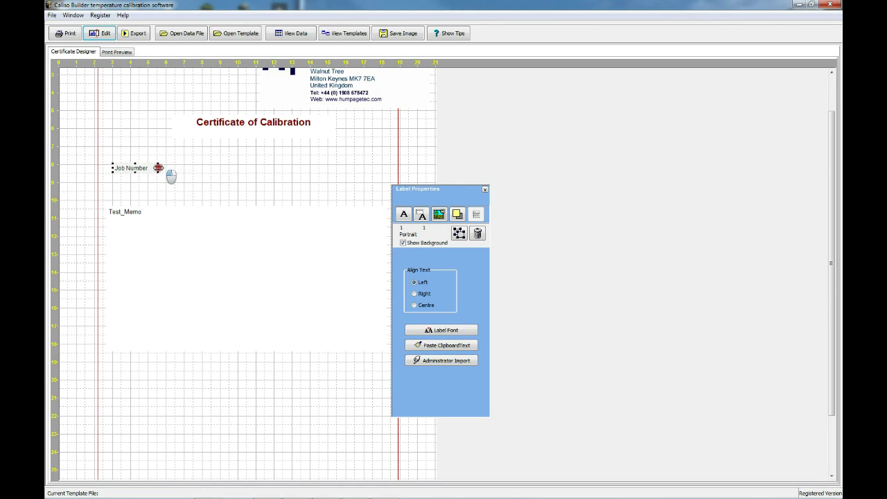
Add a database field directly beside the Job Number label, make it tall enough for its text, and link it to Job_Reference
left_click(420, 215)
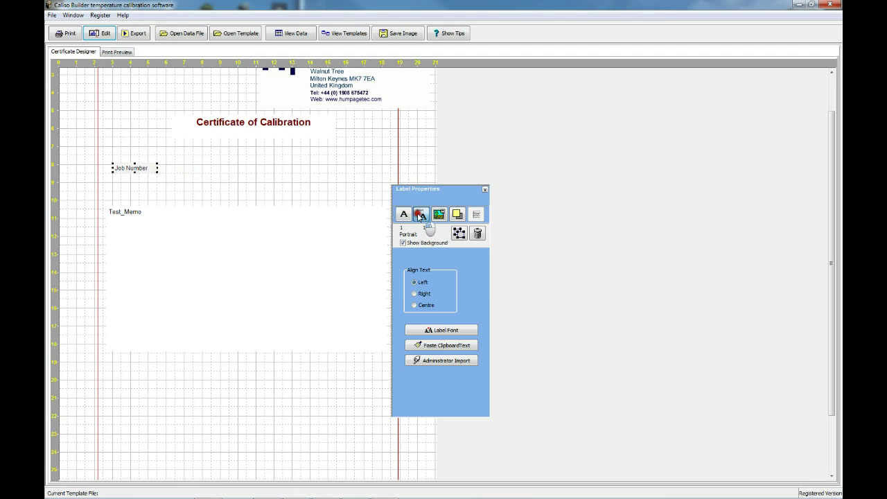
left_click(162, 167)
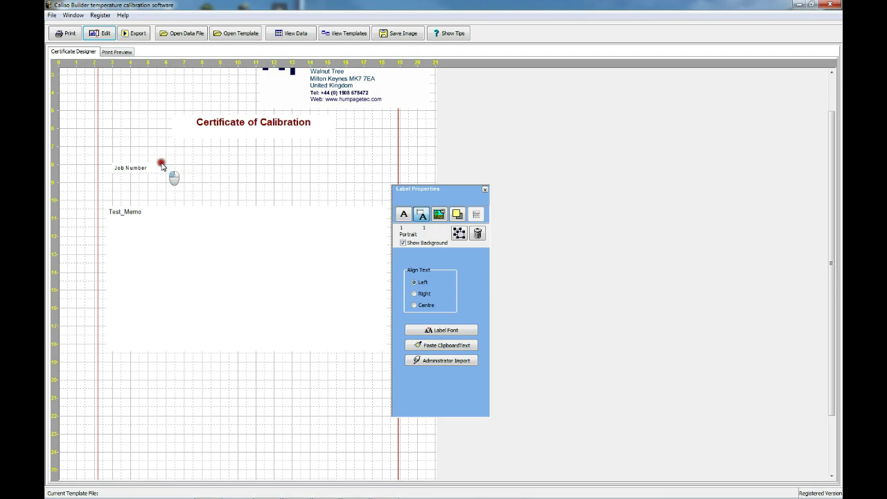
left_click(208, 167)
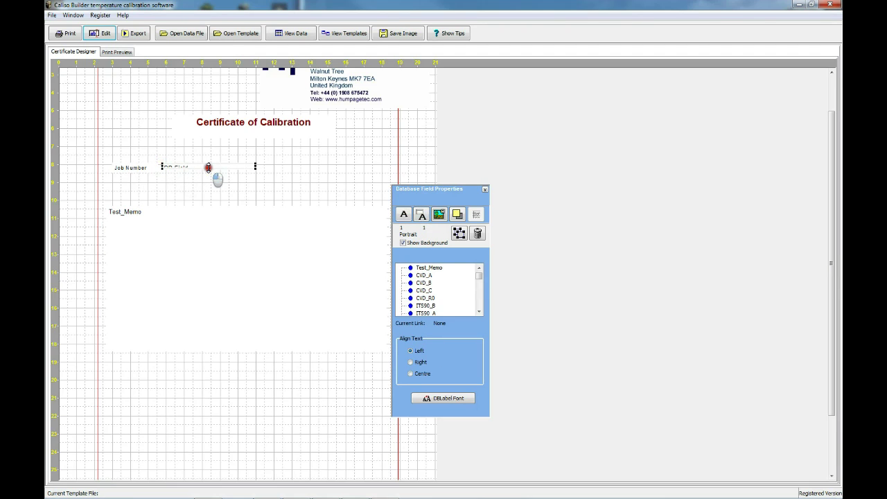
mouse_move(479, 277)
left_mouse_down()
mouse_move(480, 309)
mouse_move(479, 267)
mouse_move(476, 297)
left_mouse_up()
left_click(447, 291)
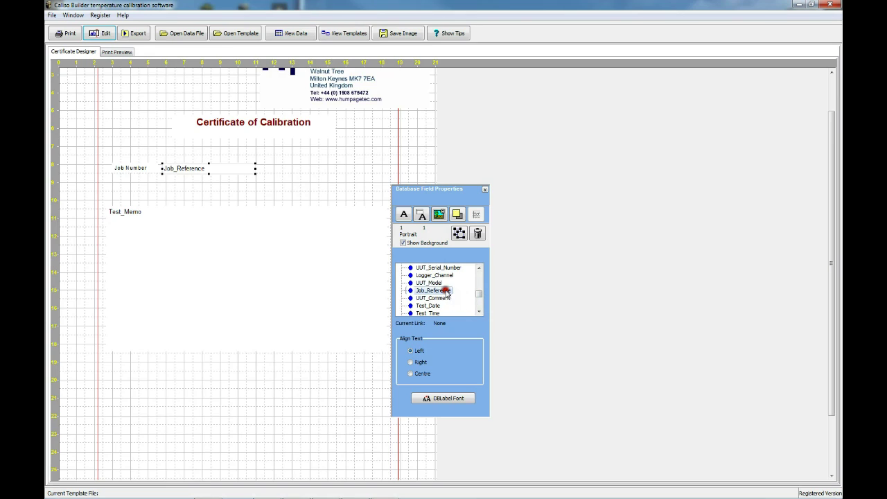
left_click(197, 189)
Change the link of the large database field to Result_Summary
left_click(128, 262)
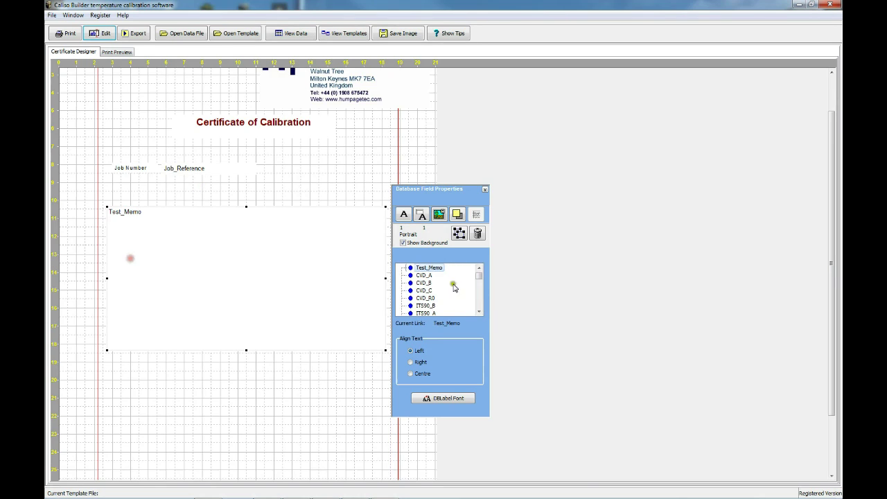
mouse_move(478, 297)
left_mouse_down()
mouse_move(479, 286)
mouse_move(477, 305)
left_mouse_up()
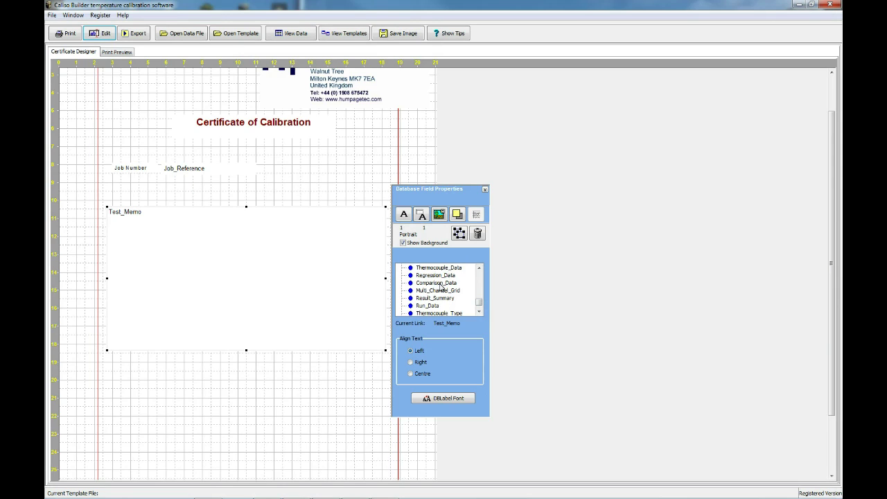
left_click(438, 283)
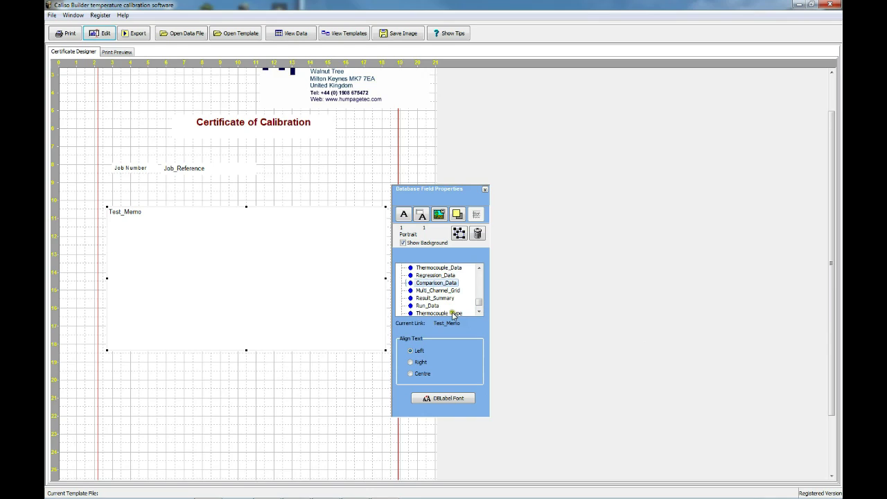
double_click(444, 298)
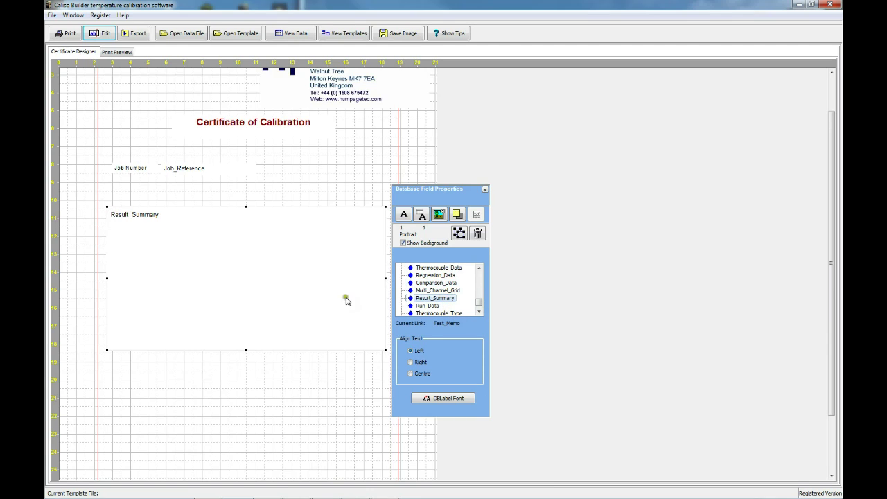
left_click(271, 385)
Save the template as template1.ctf in the Business Stationery folder, replacing the existing file
left_click(52, 16)
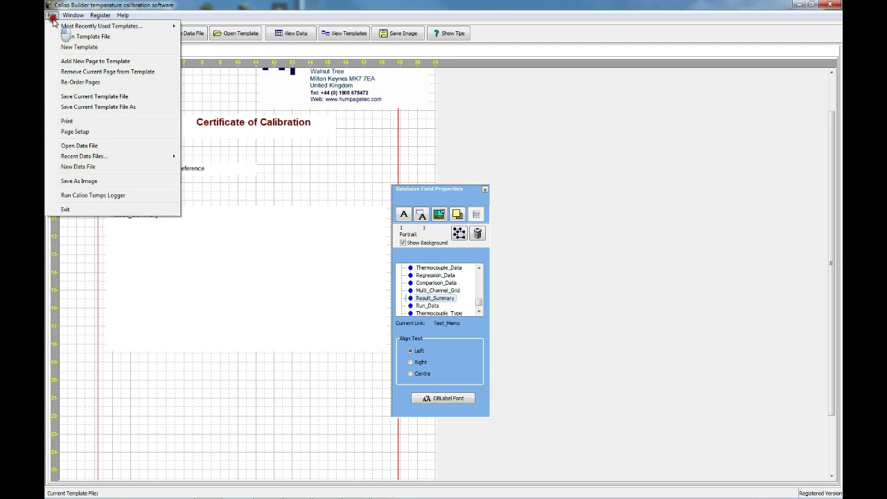
left_click(112, 107)
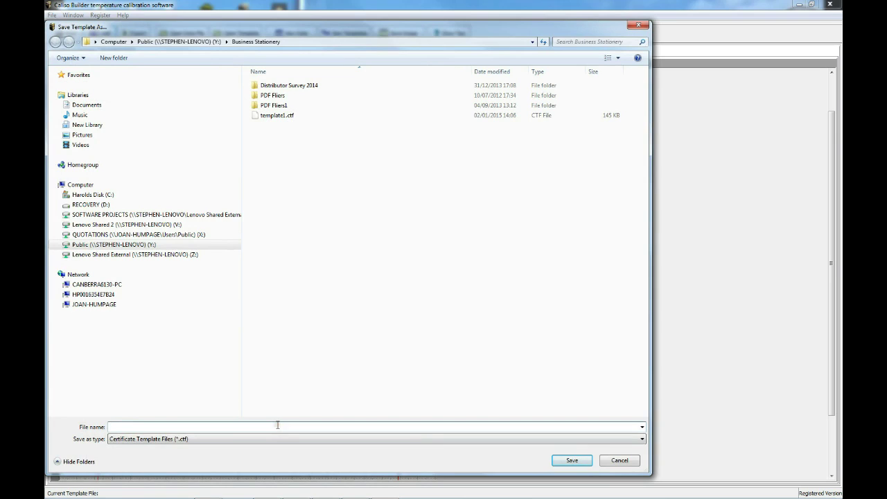
type("template1")
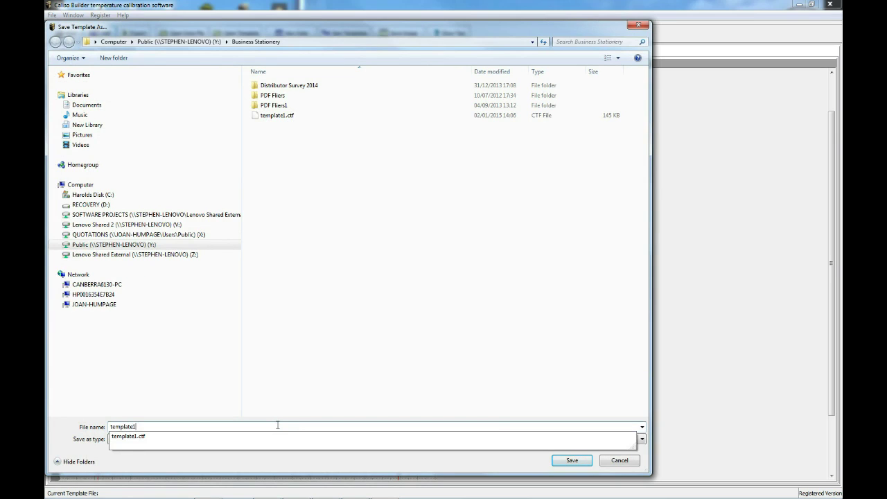
left_click(165, 436)
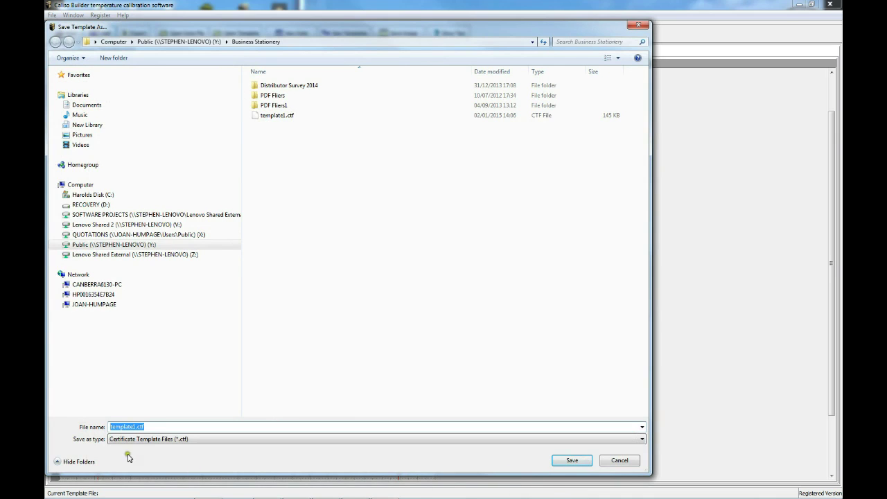
left_click(559, 463)
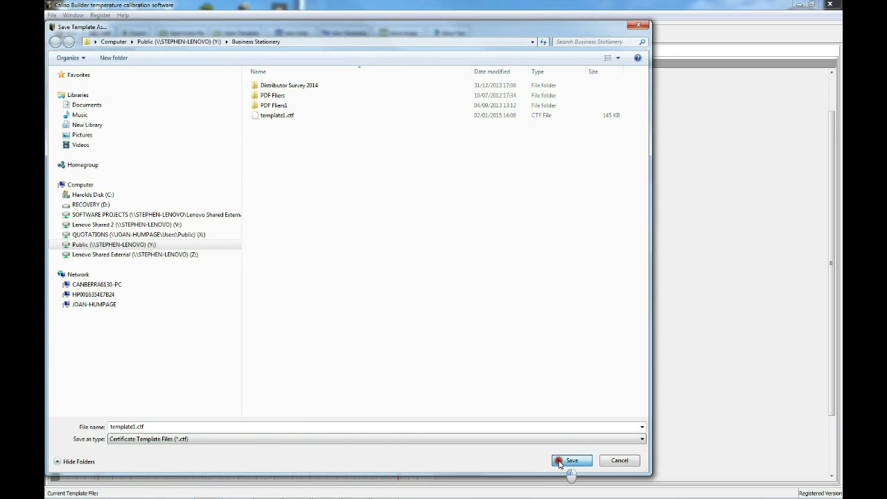
left_click(472, 257)
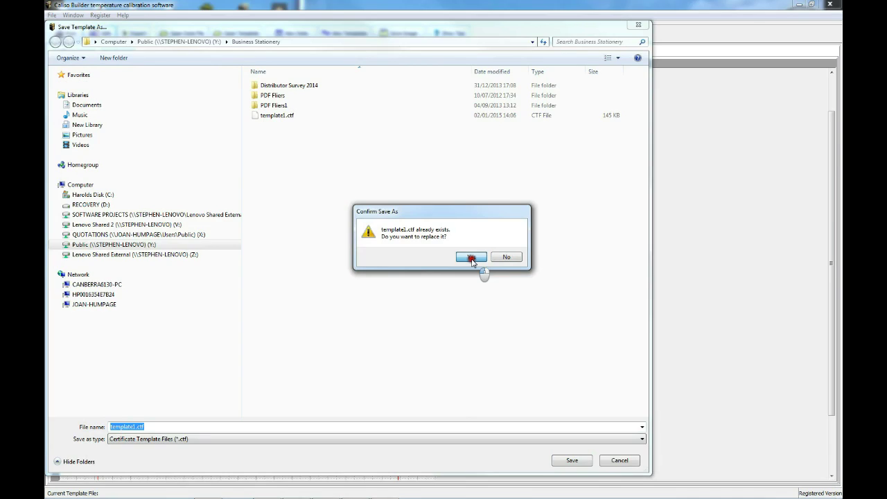